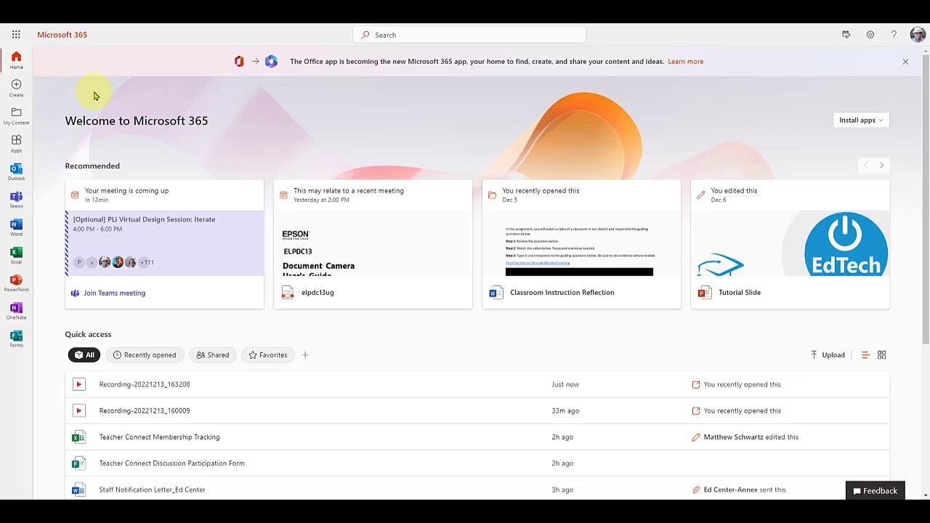
Open Stream from the Microsoft 365 app list and create a new recording
click(16, 36)
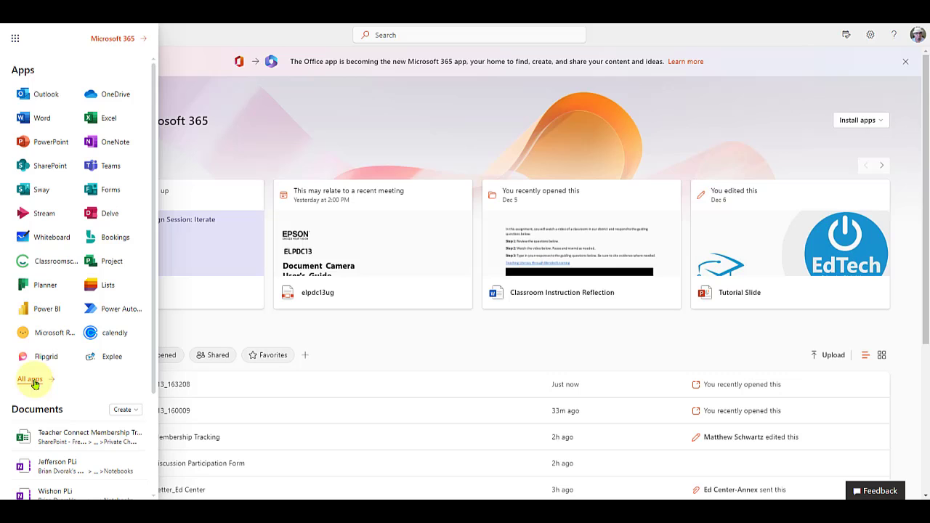
click(39, 211)
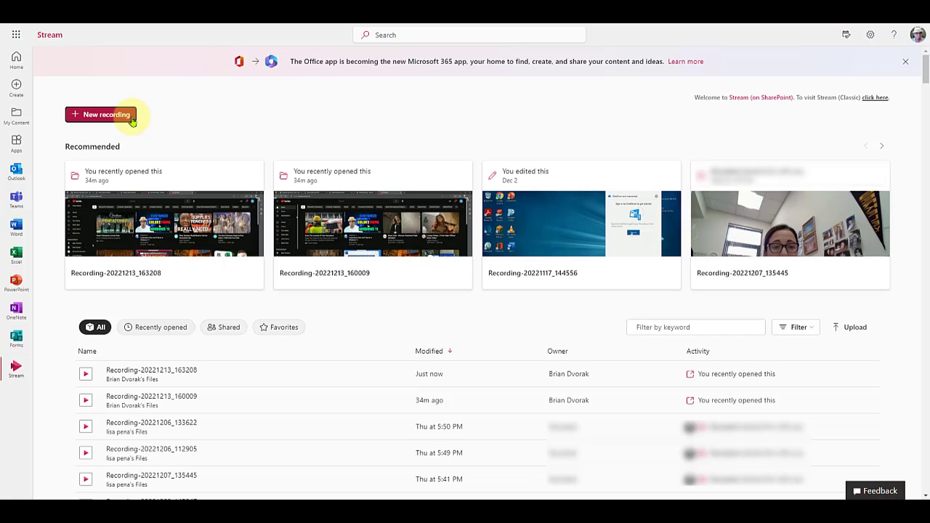
click(132, 119)
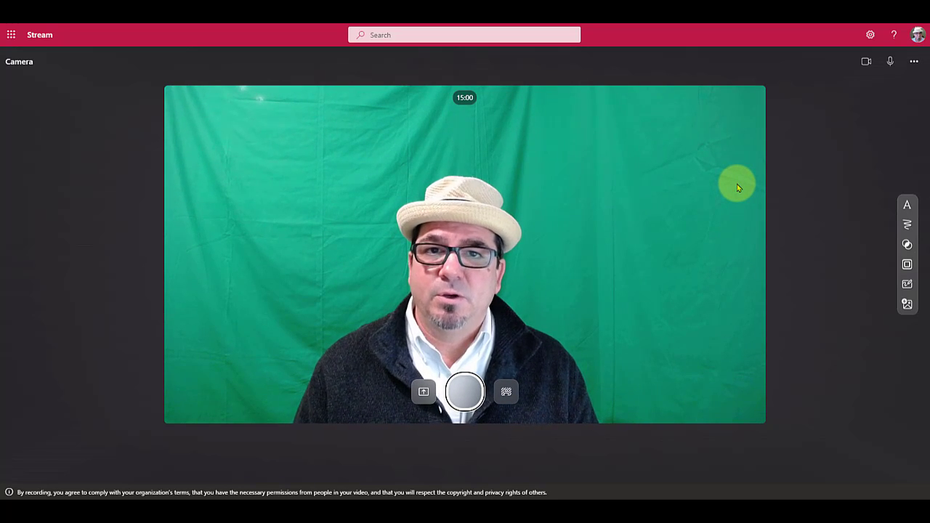
Turn off the camera and start a screen recording so the choice of what to share opens
click(866, 64)
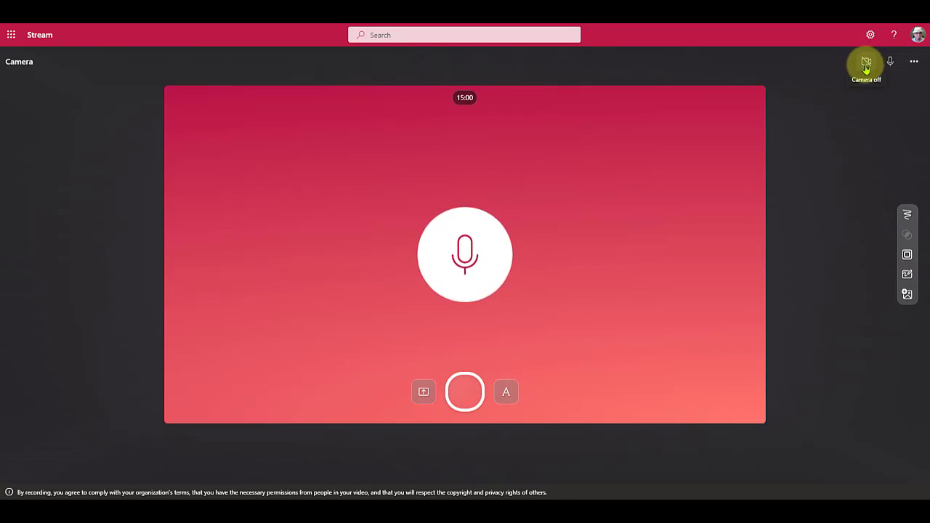
click(423, 395)
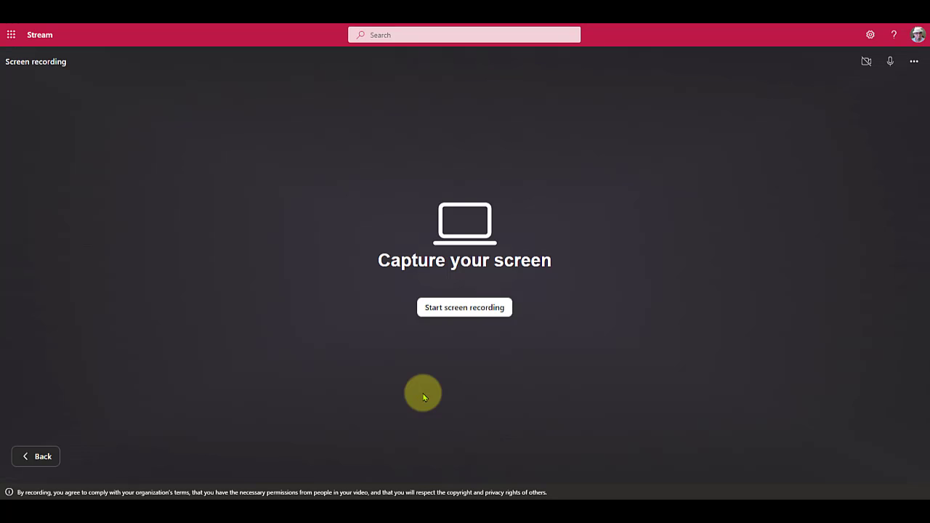
click(457, 311)
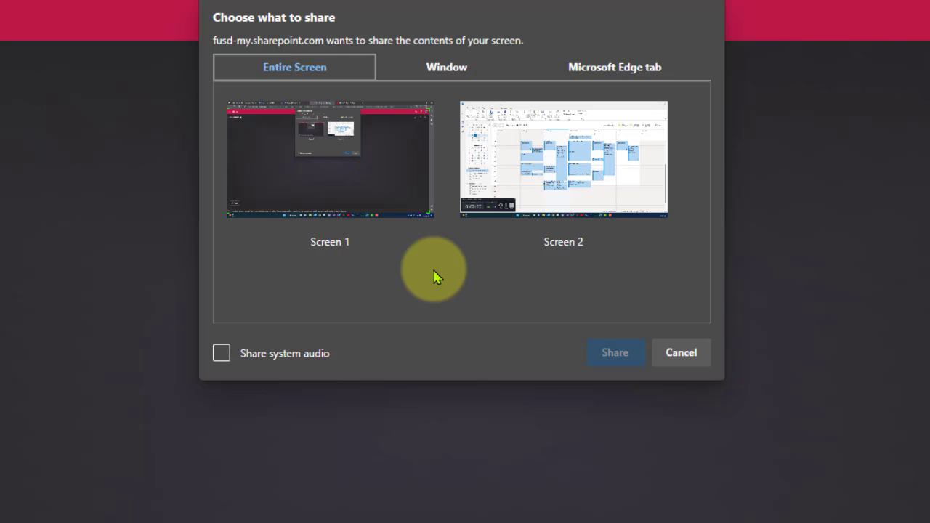
Examine the sharing choices for Screen 1, Screen 2, individual windows and Microsoft Edge tabs
click(352, 182)
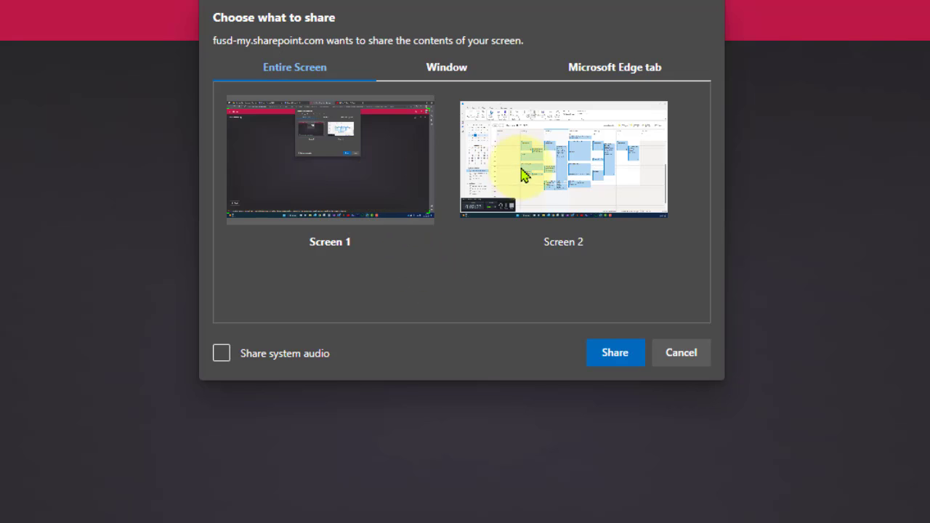
key(Right)
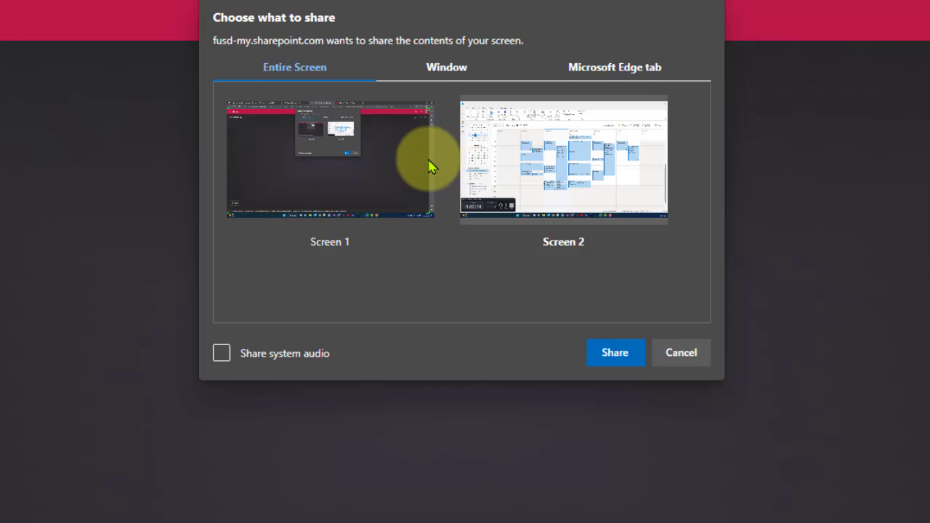
click(359, 181)
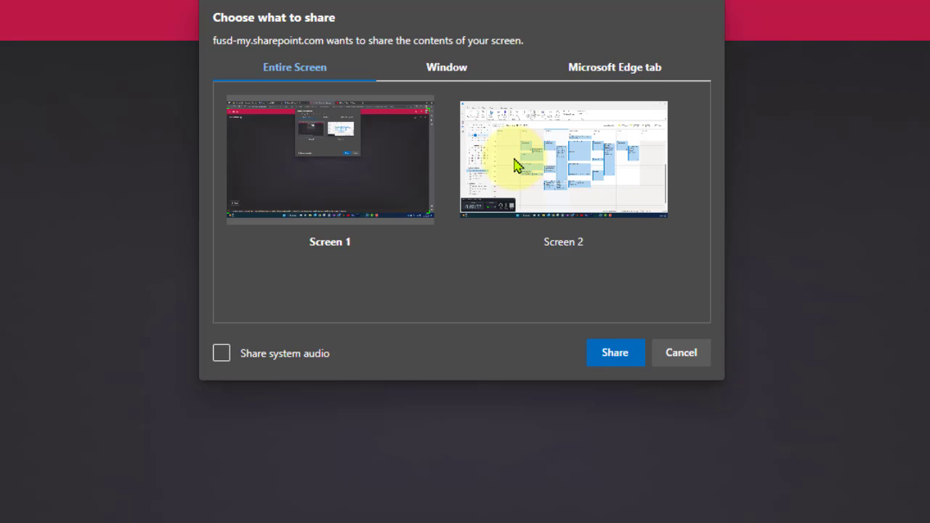
click(445, 70)
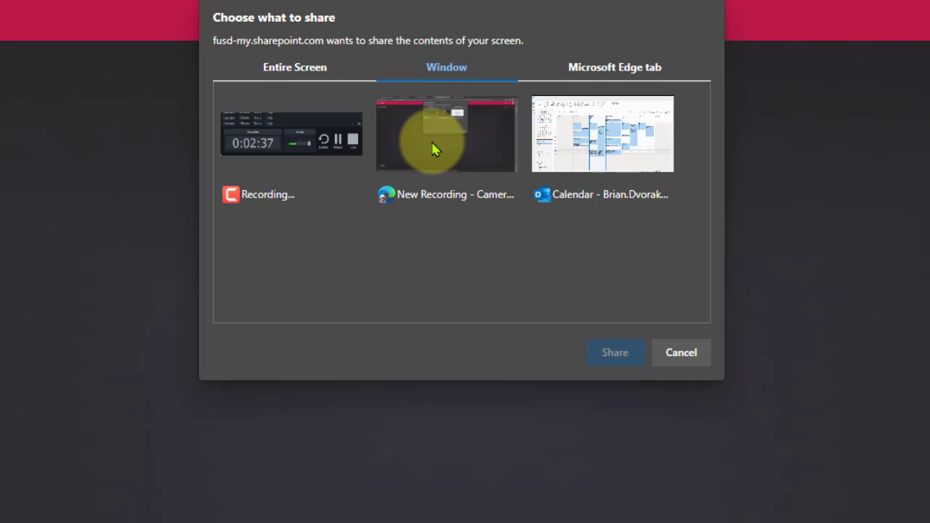
click(582, 142)
click(587, 70)
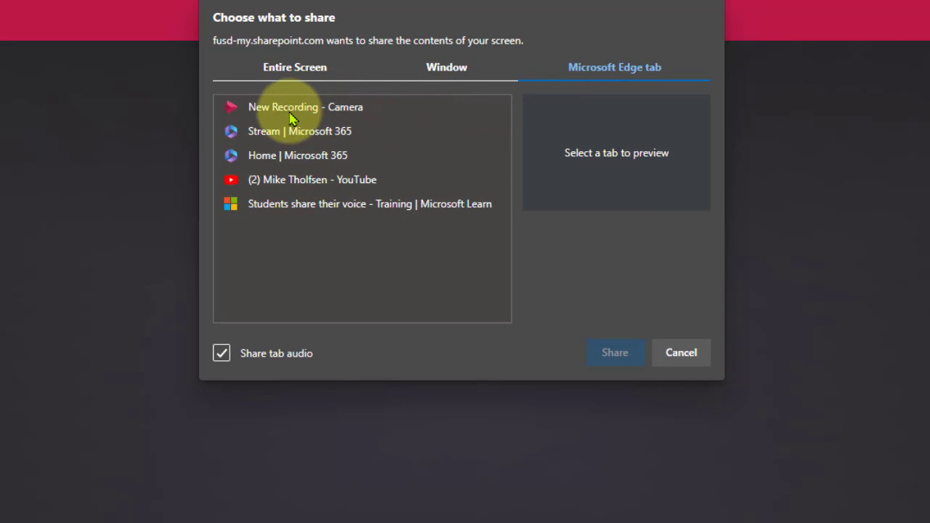
Share the entire Screen 1 with system audio included to begin the capture
click(283, 68)
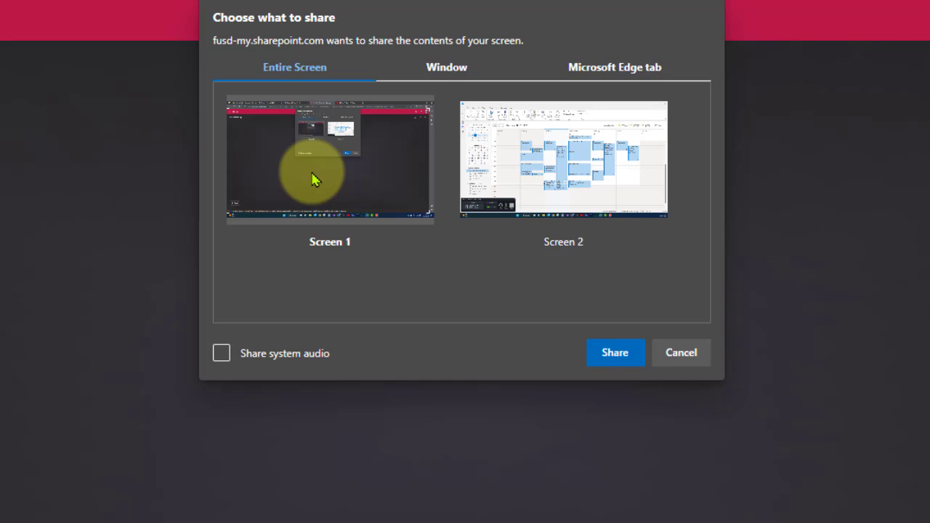
click(222, 353)
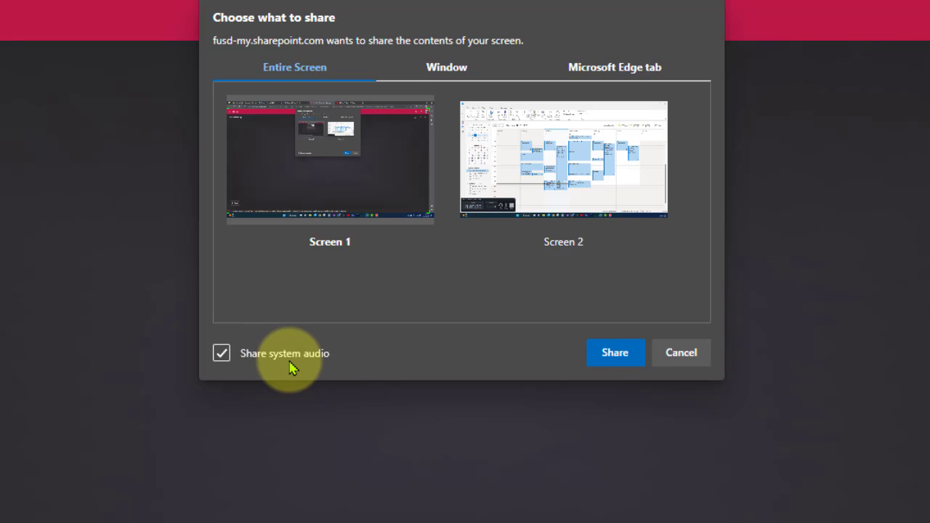
click(615, 355)
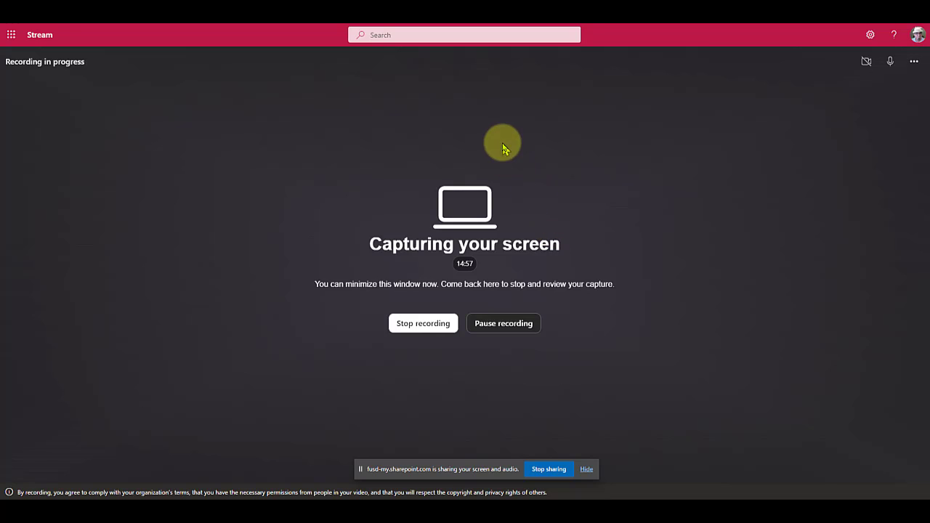
Switch to YouTube and visit its home page and the Mike Tholfsen channel while the screen is being captured
key(alt+Tab)
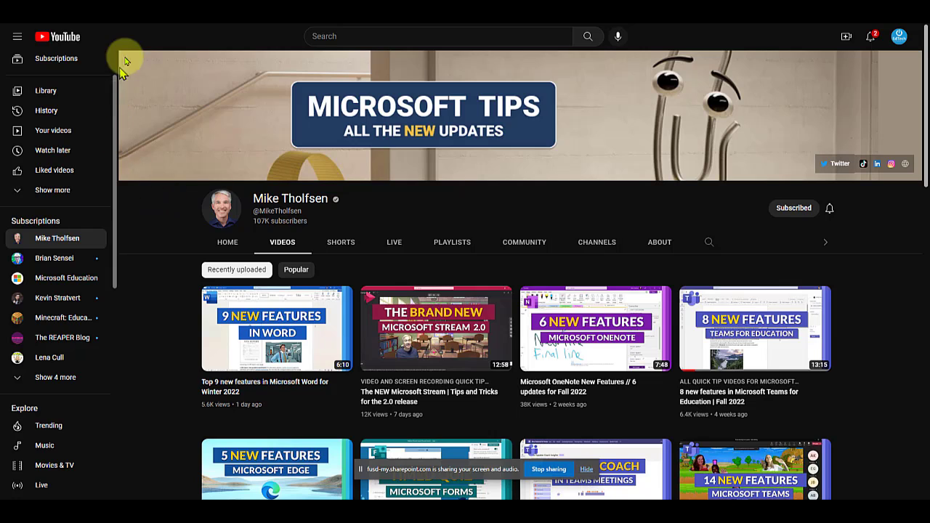
click(56, 44)
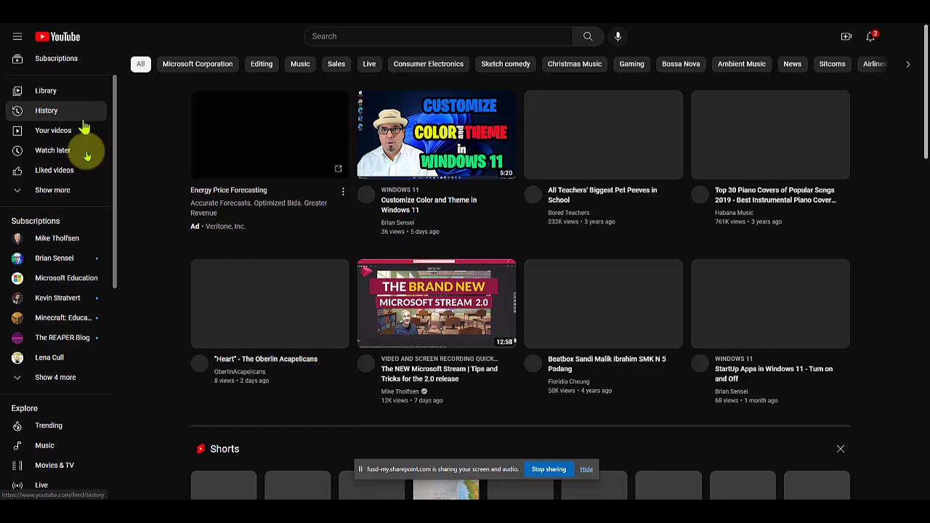
click(53, 244)
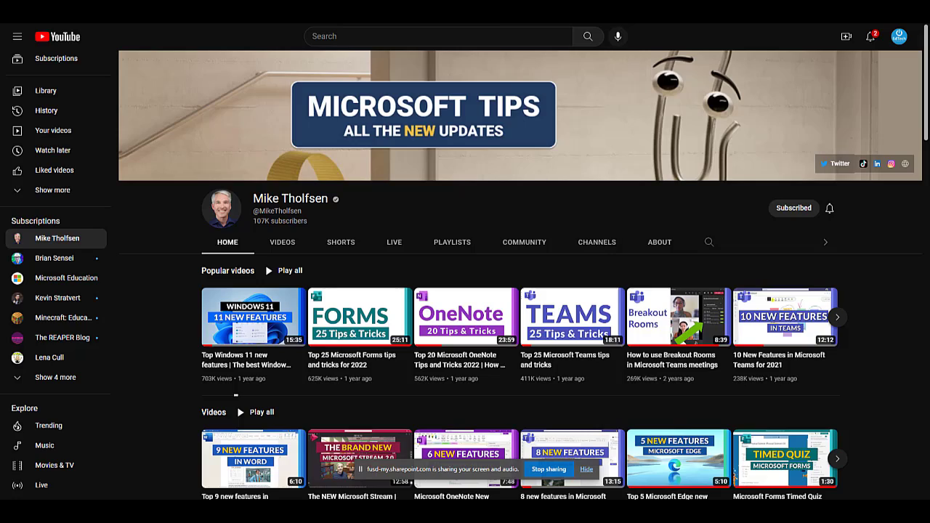
Return to Stream, stop the screen recording with its preview paused, and end the screen sharing
click(410, 69)
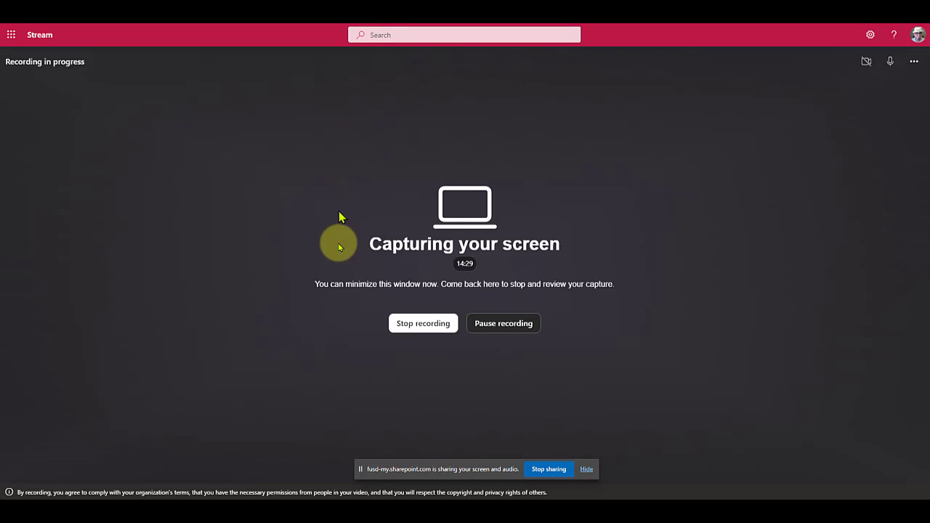
click(422, 323)
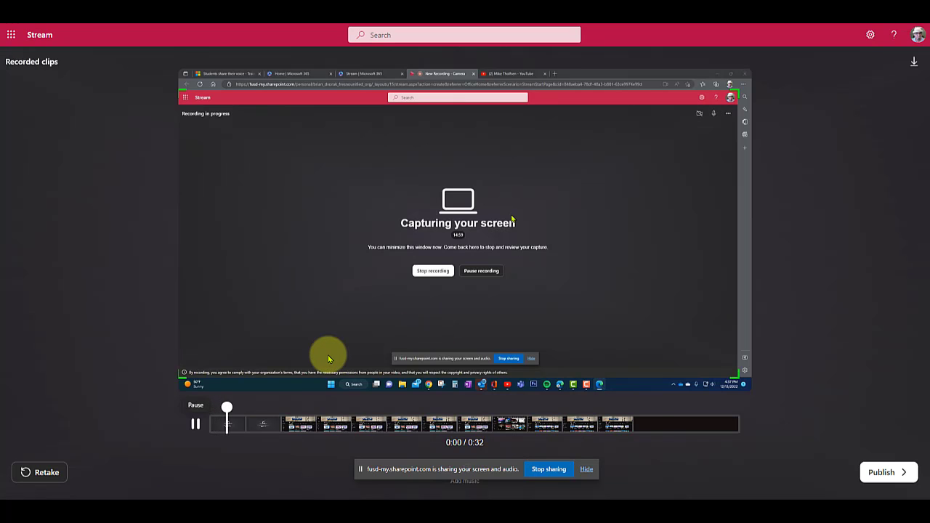
click(196, 424)
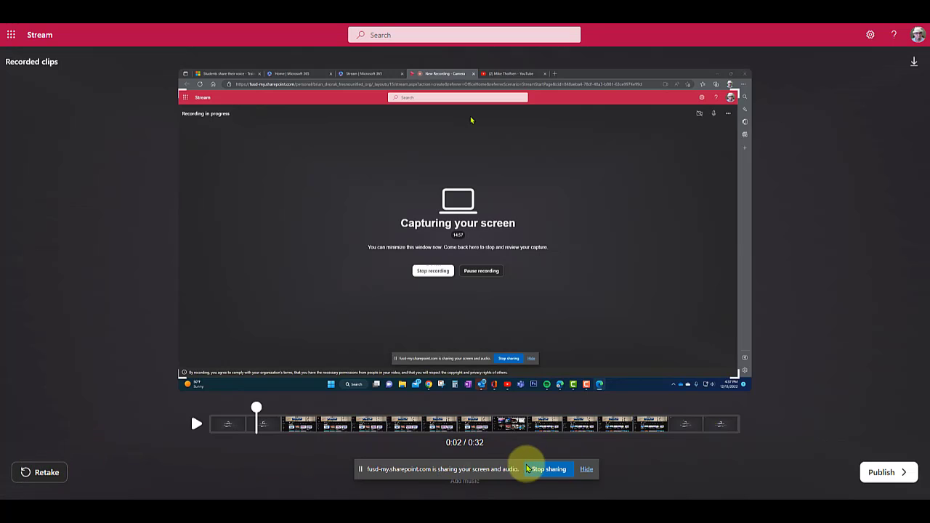
click(546, 470)
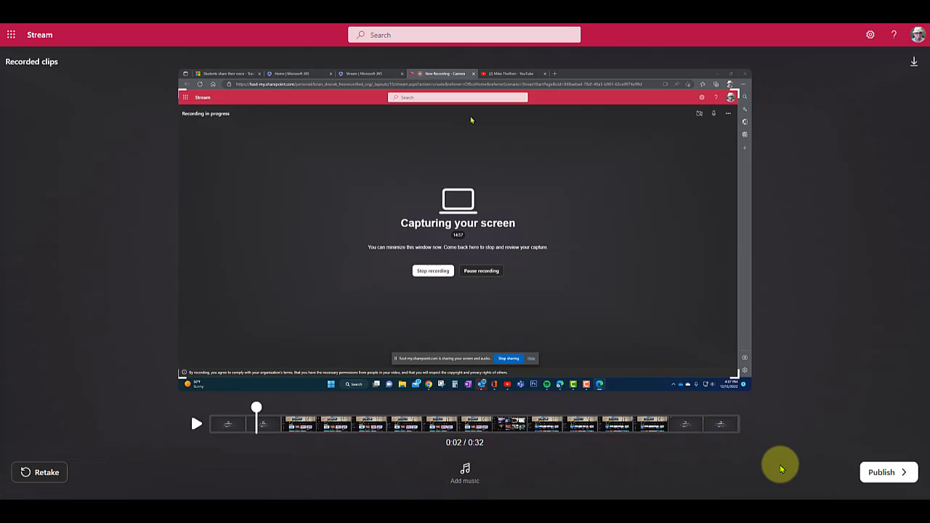
Publish the recorded clip and pause its playback on the video page
click(877, 476)
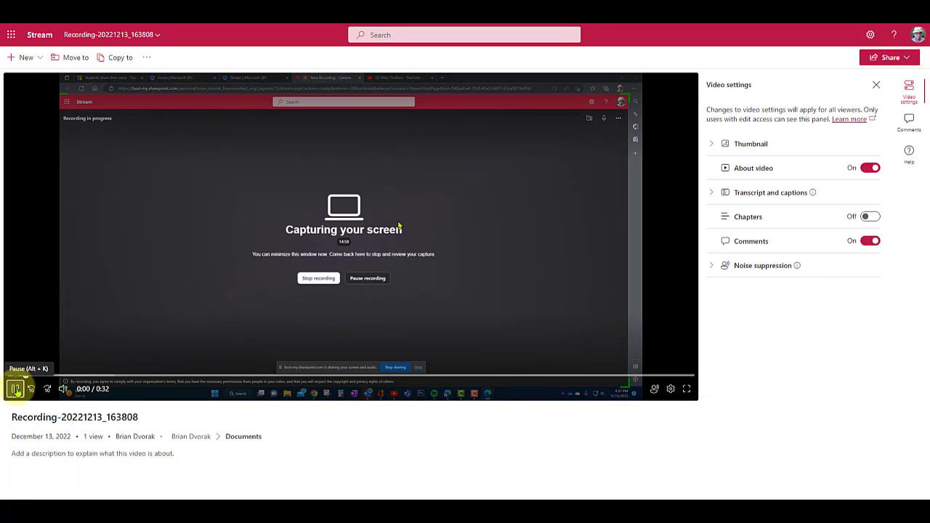
click(14, 389)
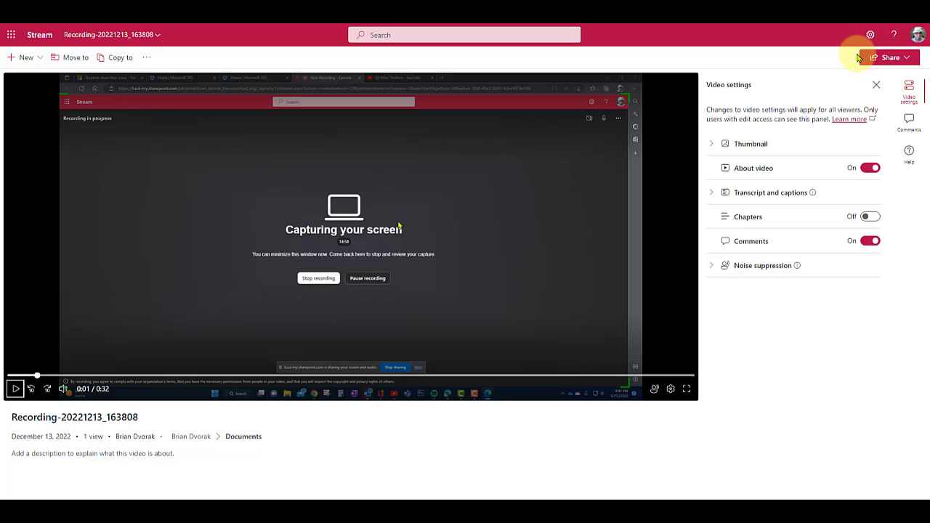
Share the published recording by adding a specific colleague as recipient and copying the view link
click(907, 58)
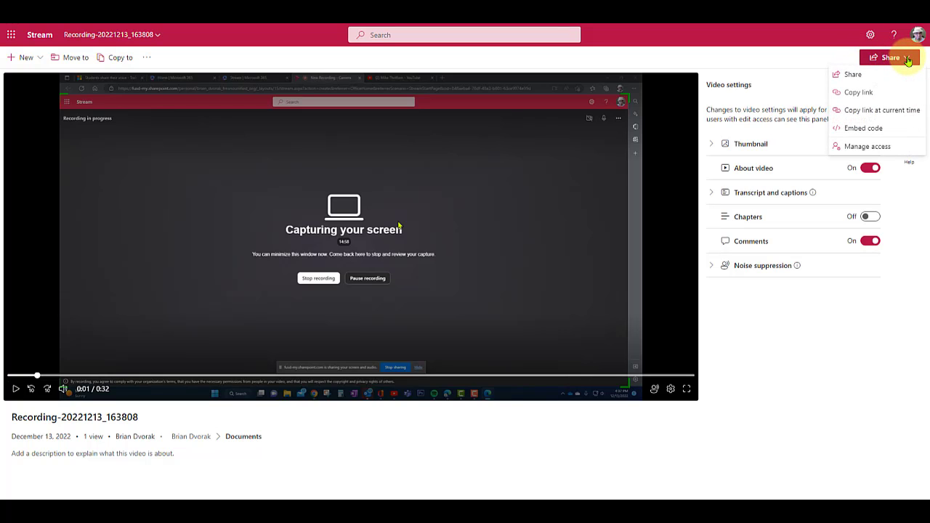
click(851, 75)
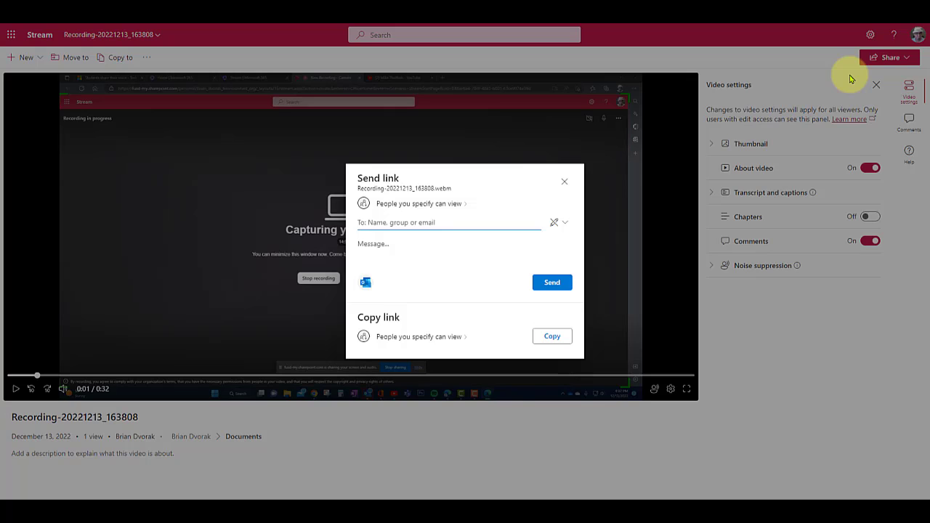
click(437, 218)
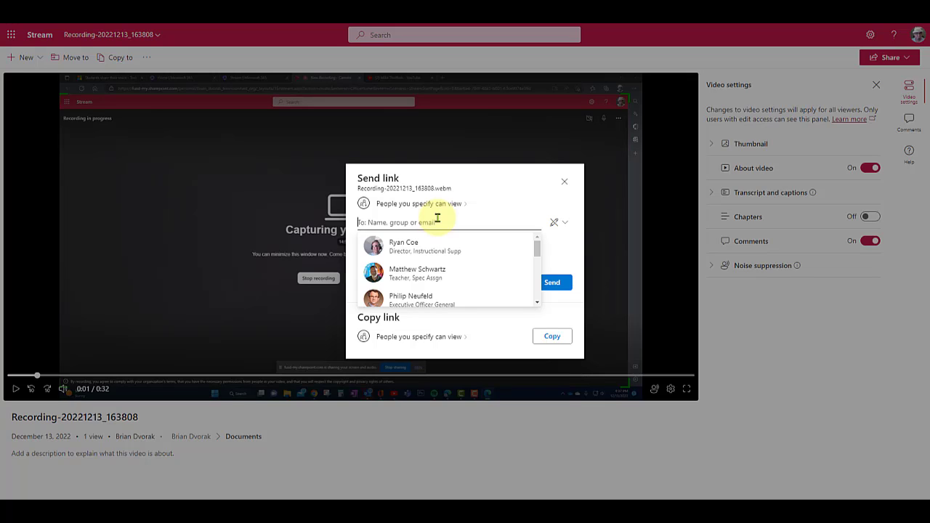
text(Brian)
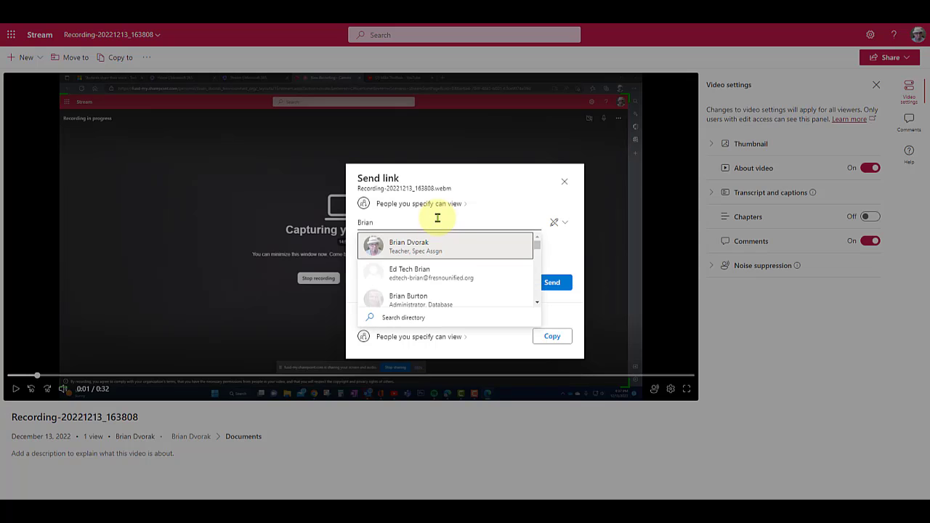
click(407, 245)
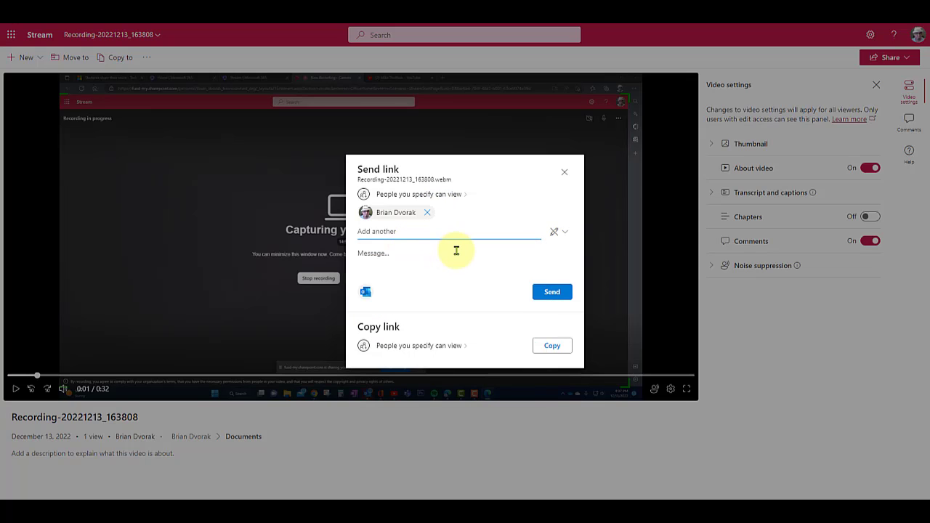
click(555, 350)
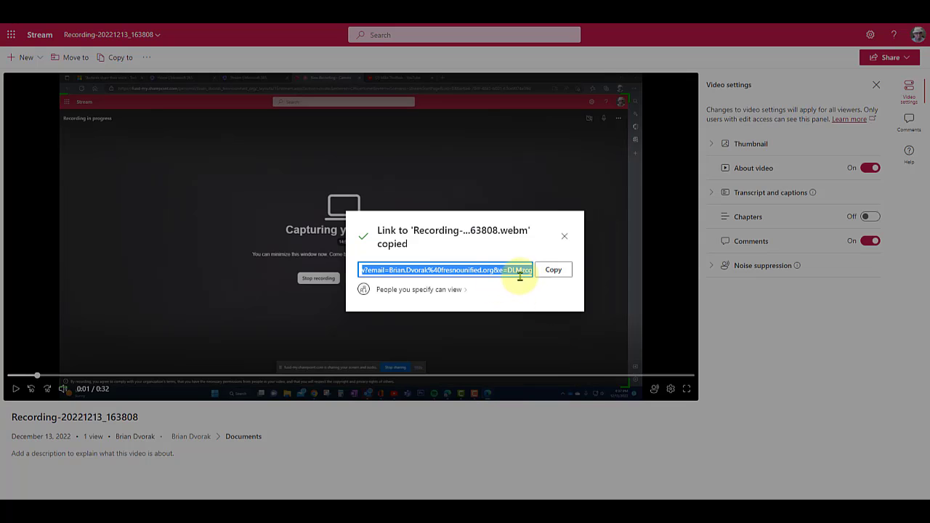
click(564, 237)
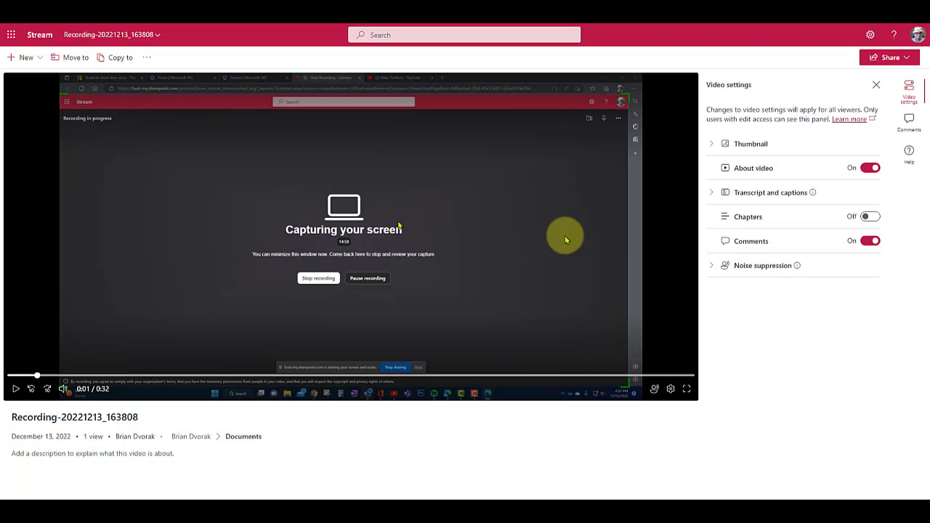